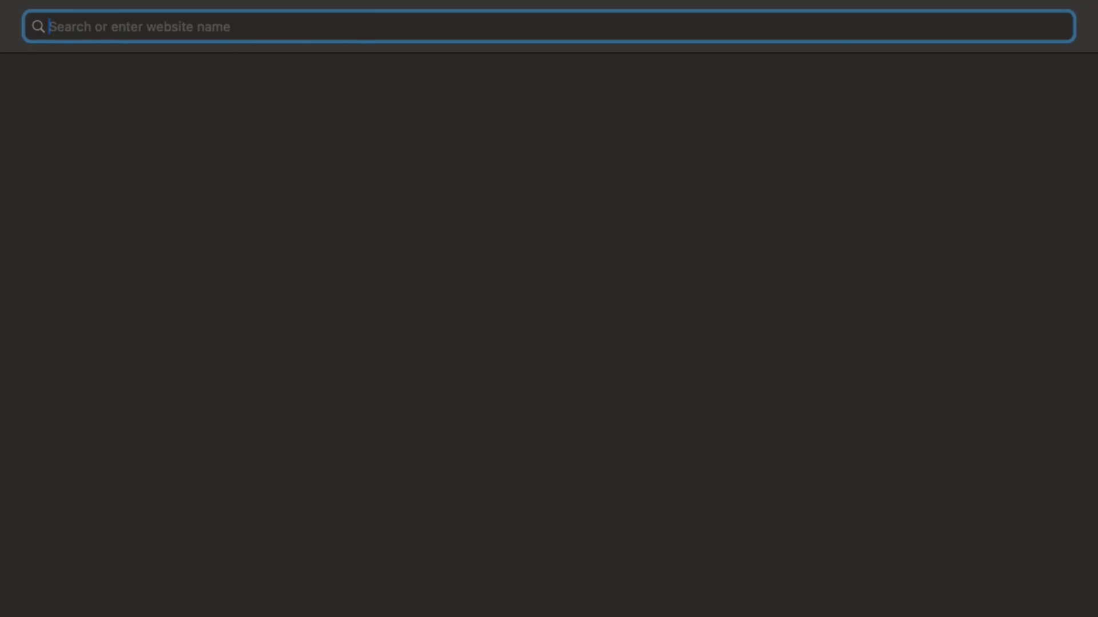
Enter backtoearth.co.uk in Safari's address bar
text(backtoe)
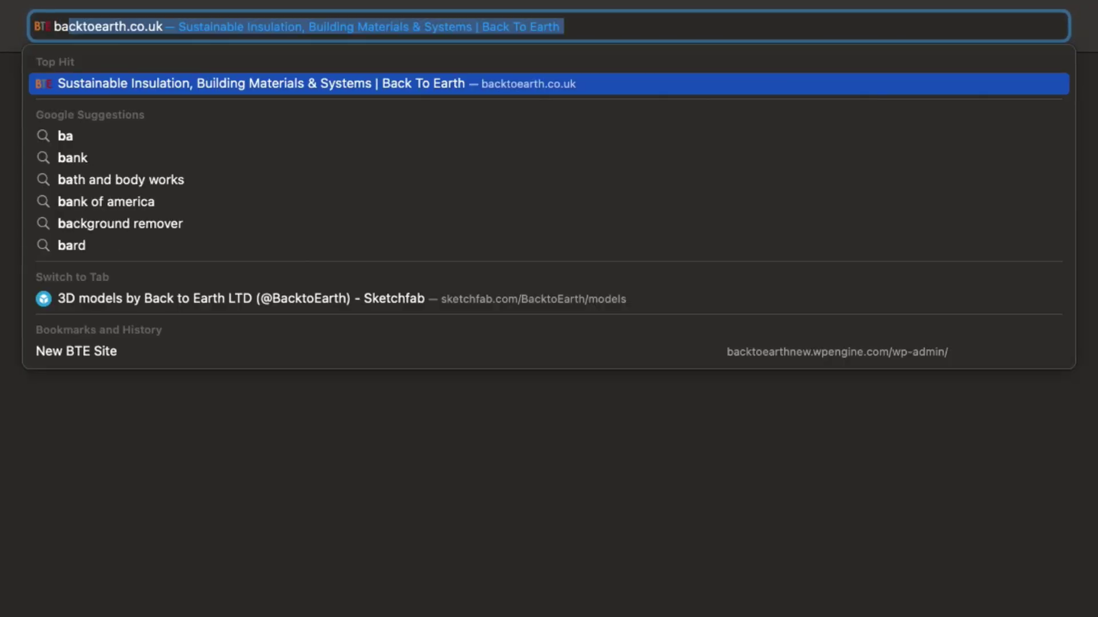
text(arth.)
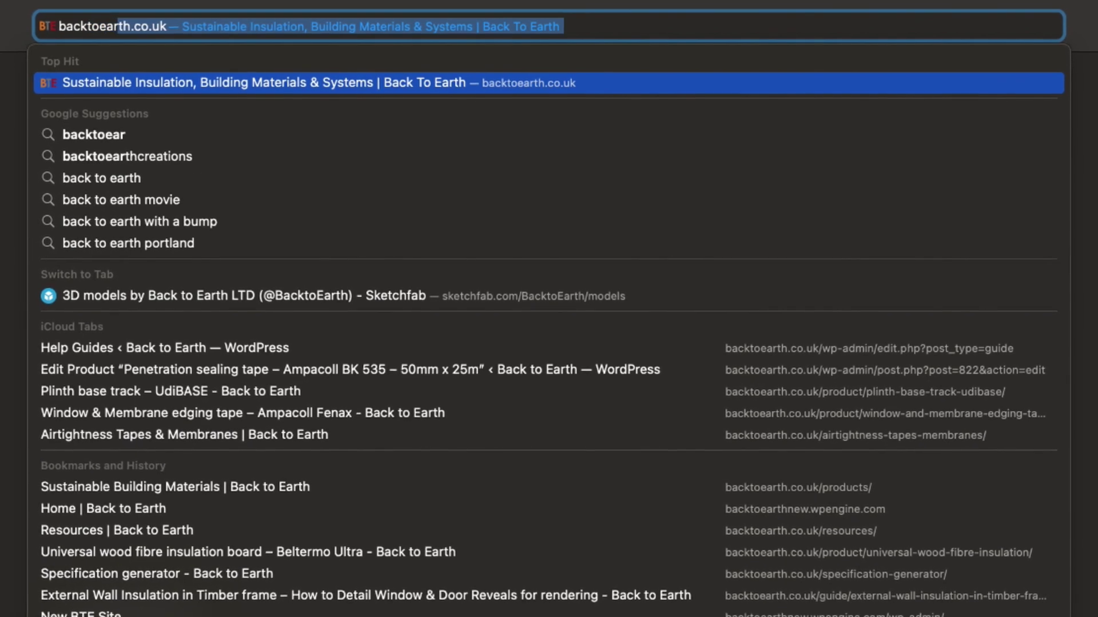
text(co.u)
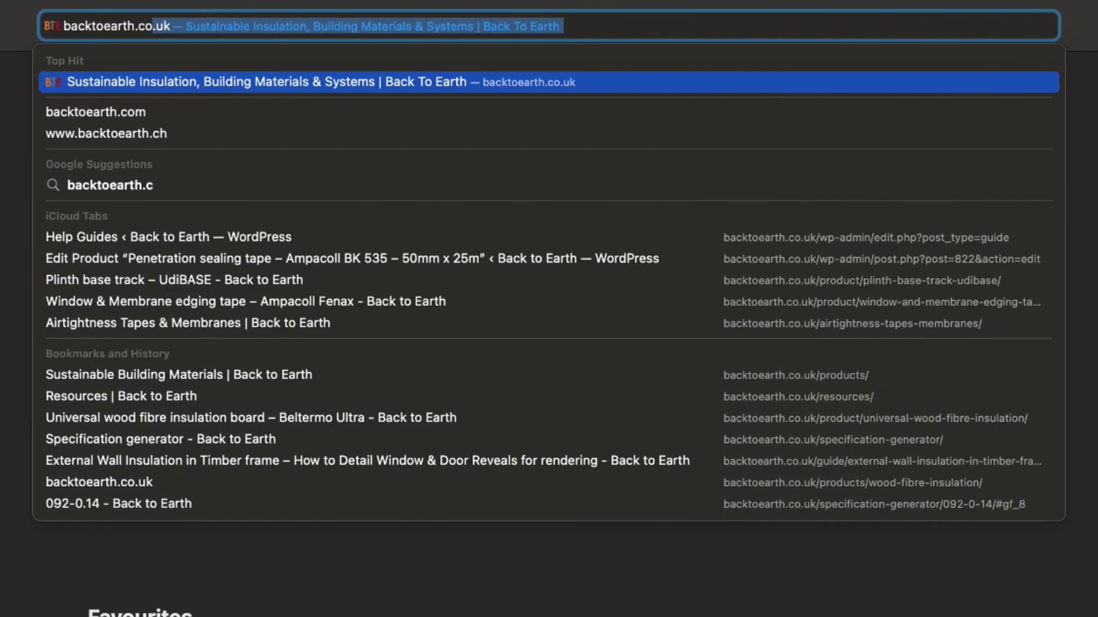
text(k)
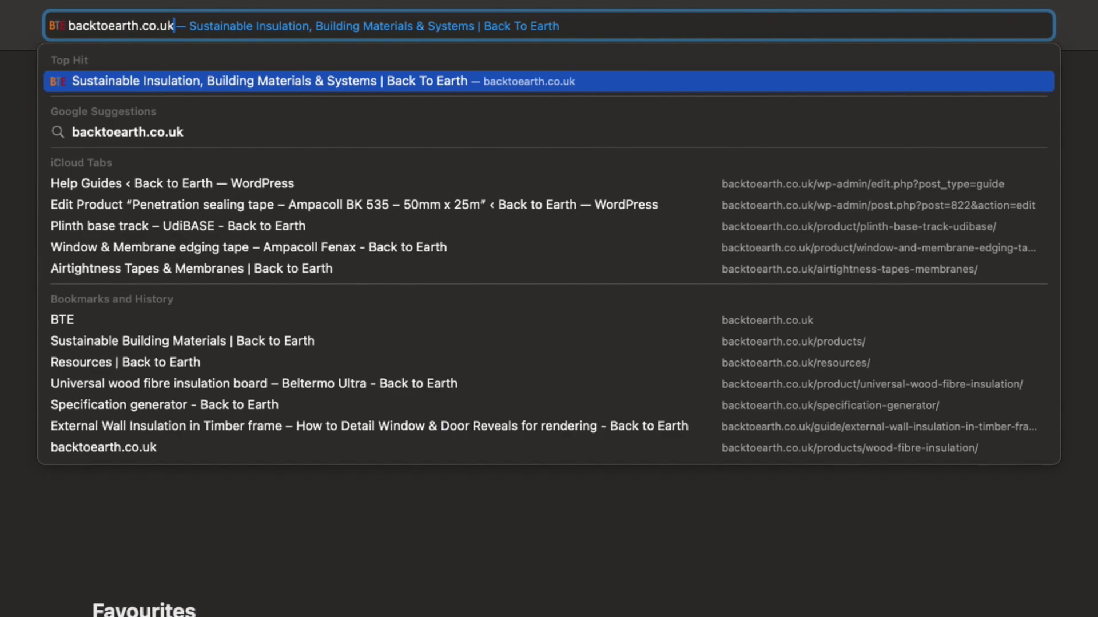
Load backtoearth.co.uk and jump to the 'Find materials for your project' section
key(Return)
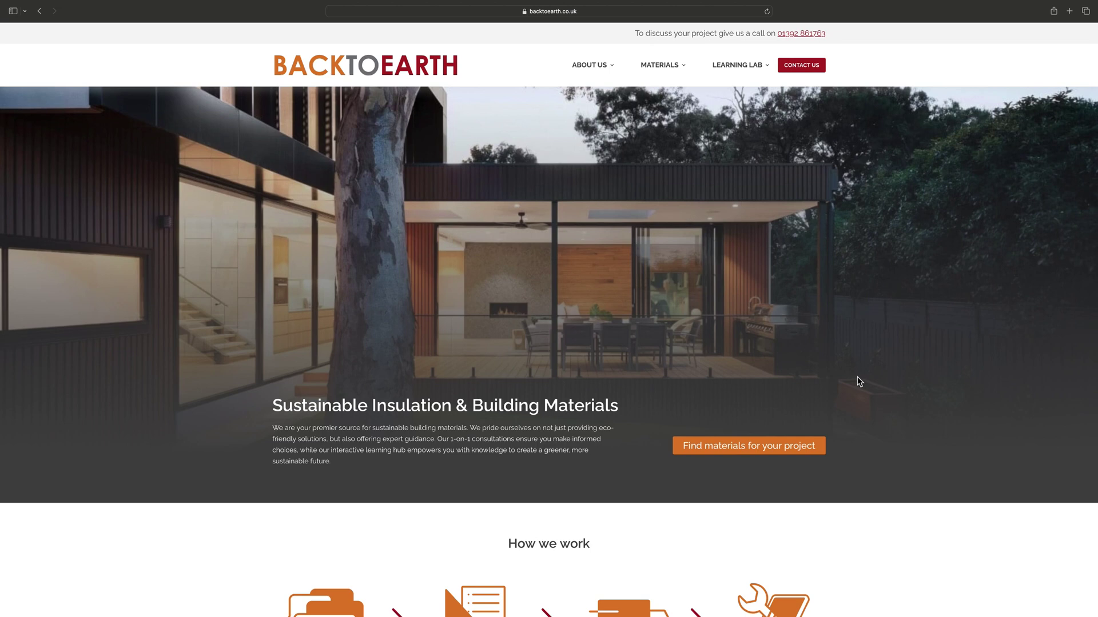
scroll(859, 382, down, 1)
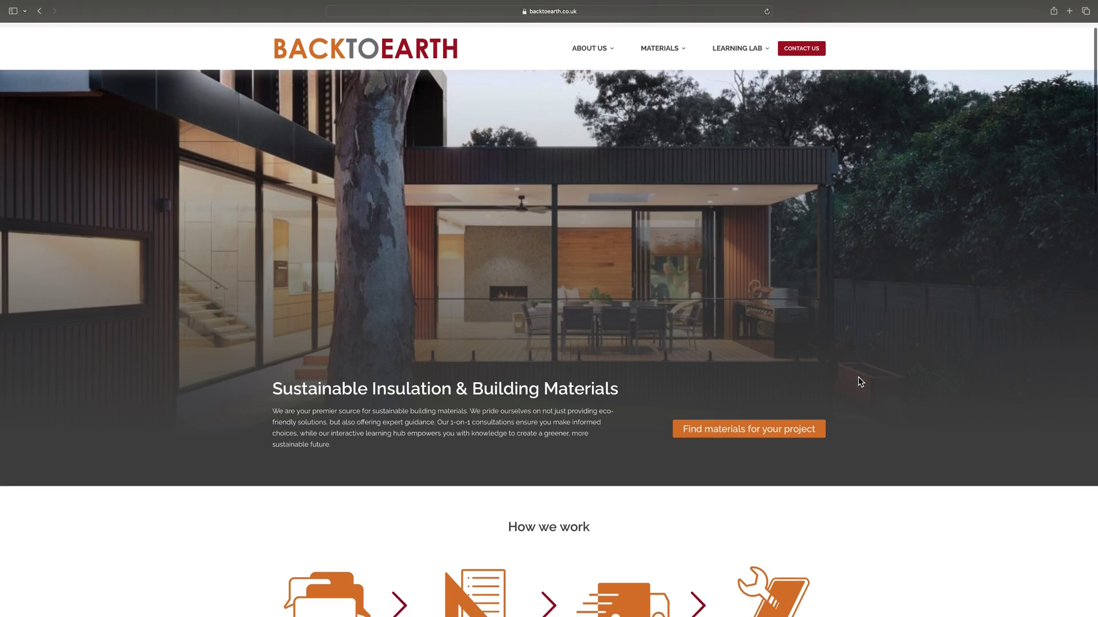
scroll(861, 382, up, 1)
scroll(861, 382, down, 1)
scroll(860, 382, down, 1)
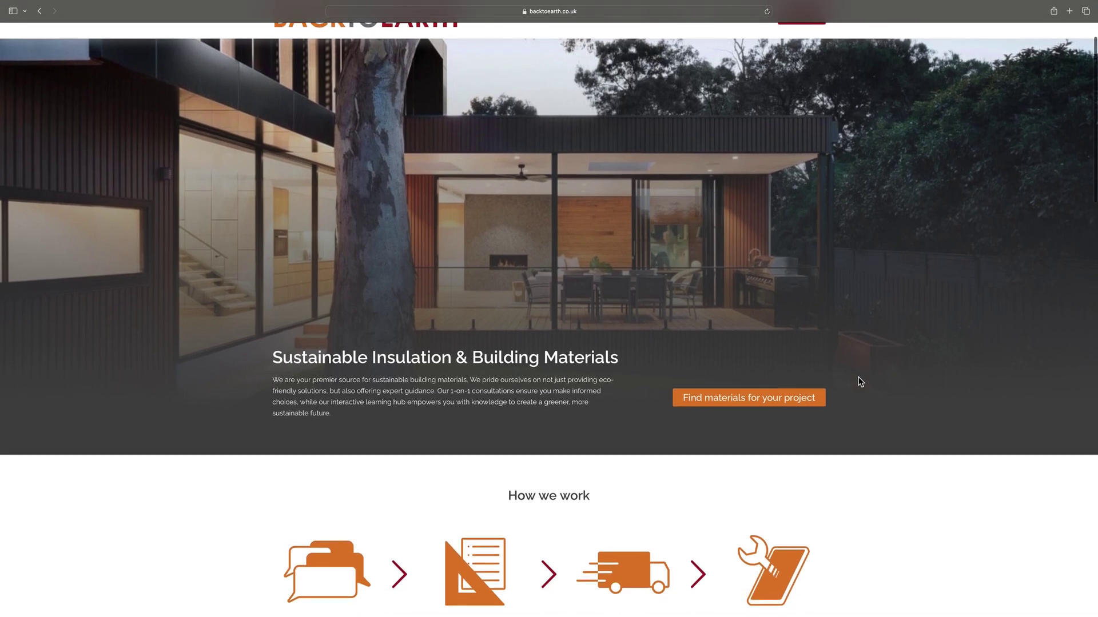
scroll(860, 382, down, 2)
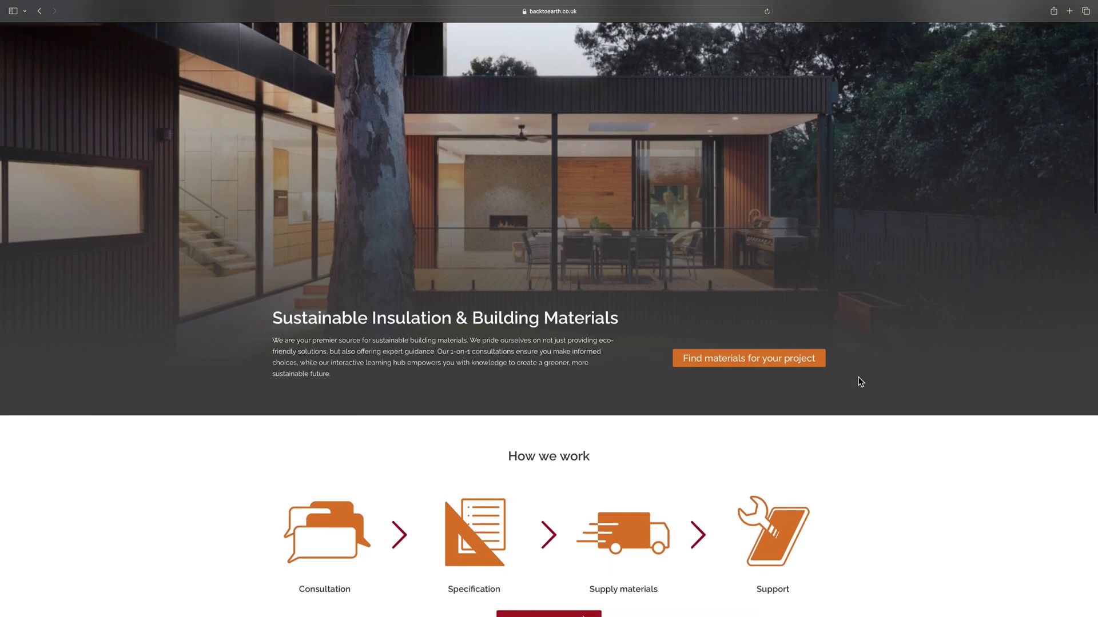
scroll(867, 382, down, 1)
scroll(867, 383, down, 1)
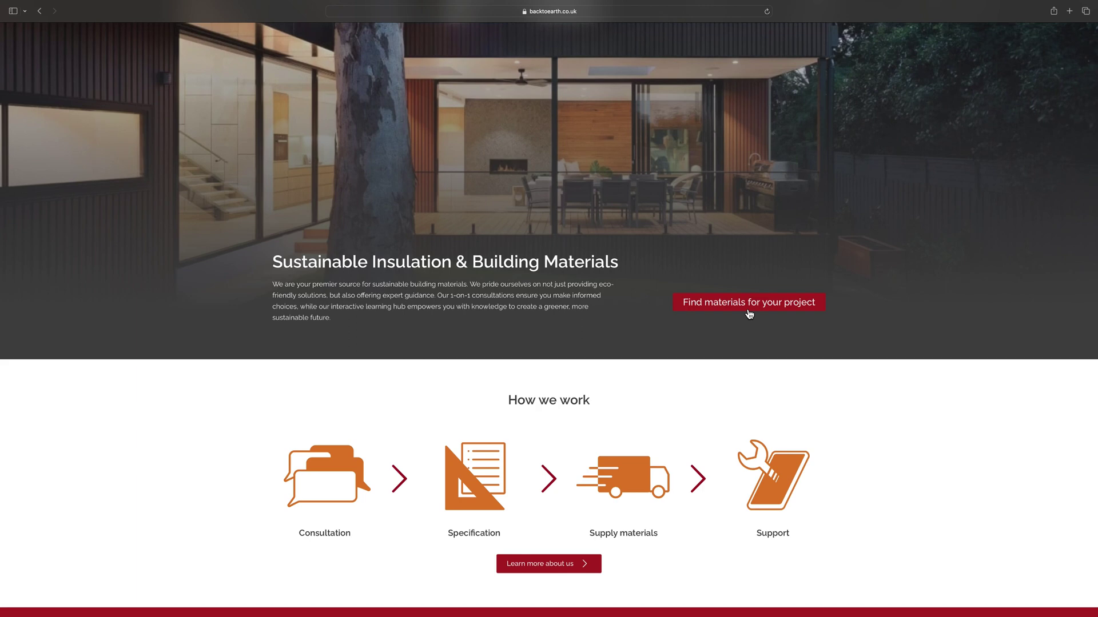
click(749, 314)
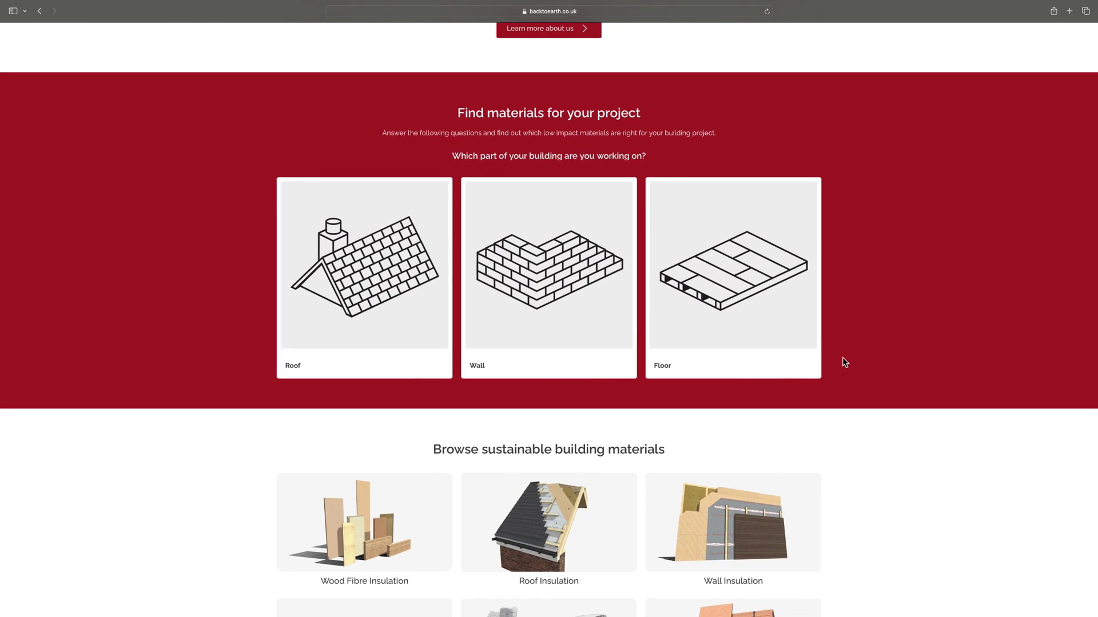
Choose Wall, Timber-framed walls, and 'No' for 60-minute fire resistance
click(553, 287)
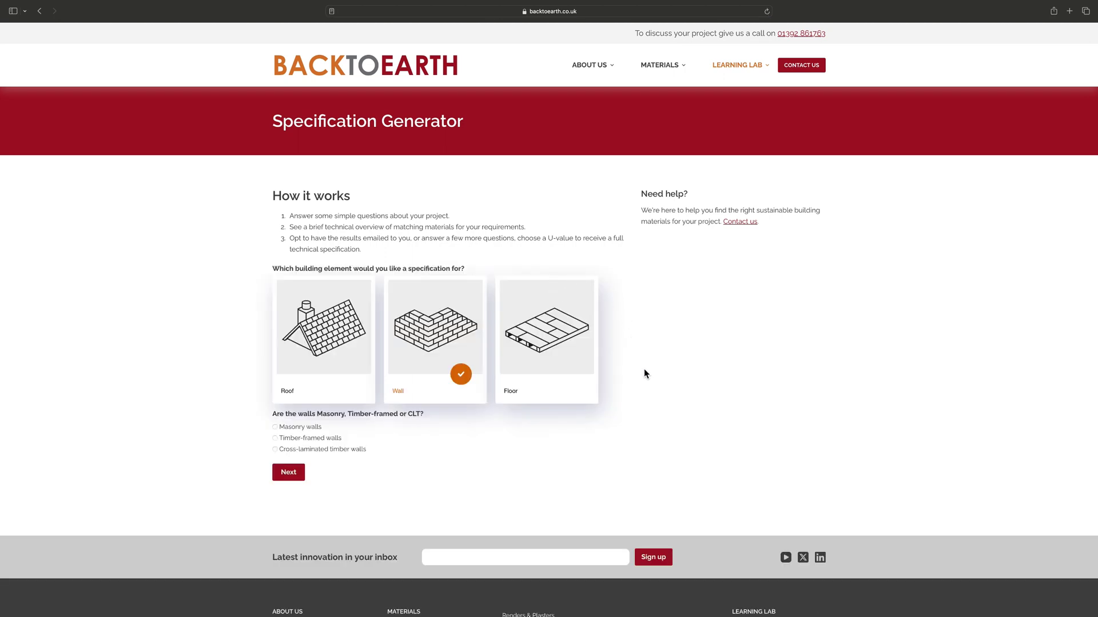
click(275, 438)
click(276, 489)
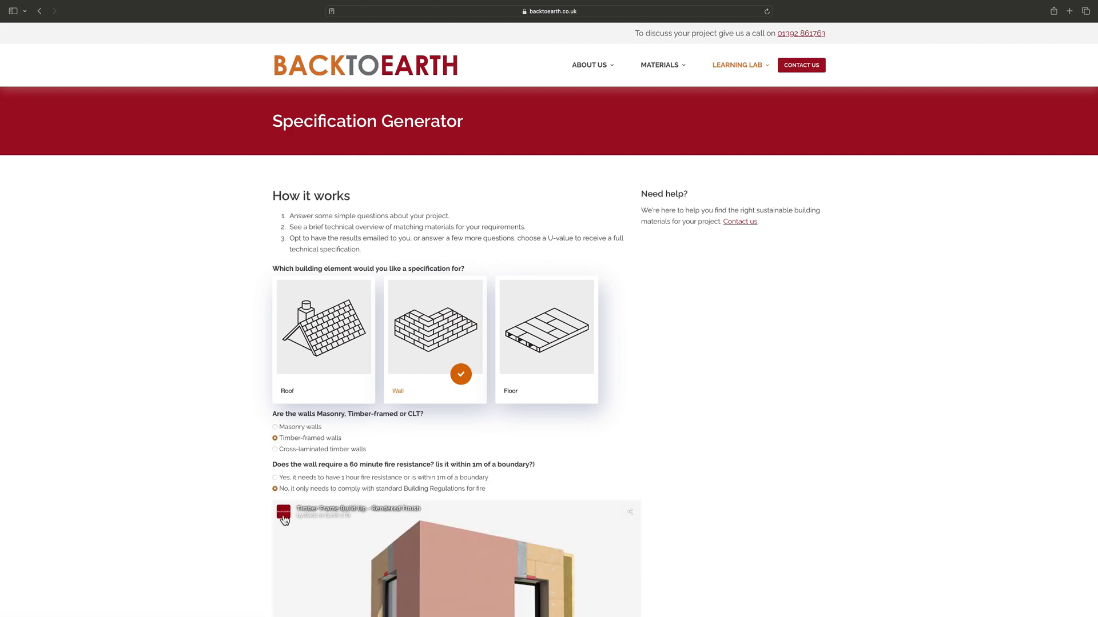
Load the 3D wall model and rotate it to view the interior and rendered exterior
scroll(224, 493, down, 5)
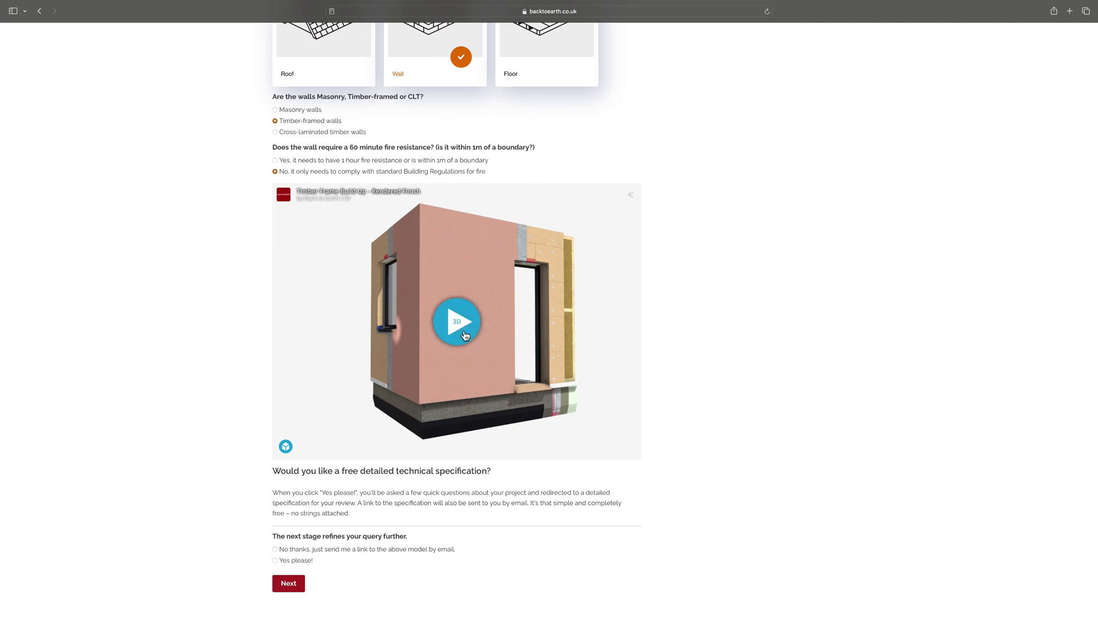
click(463, 331)
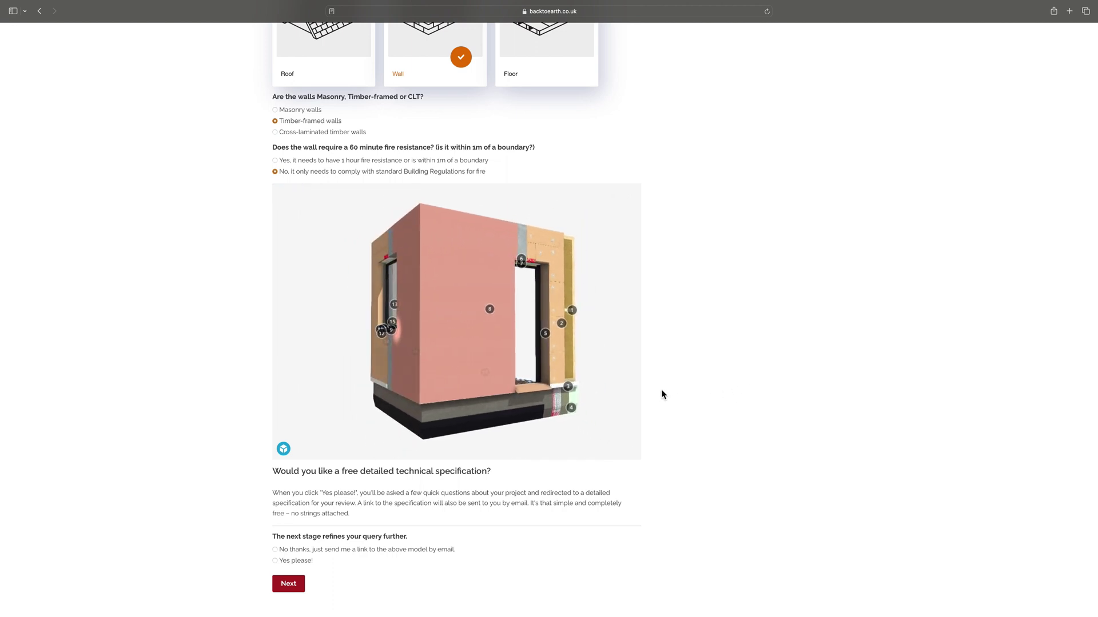
drag(600, 365, 499, 361)
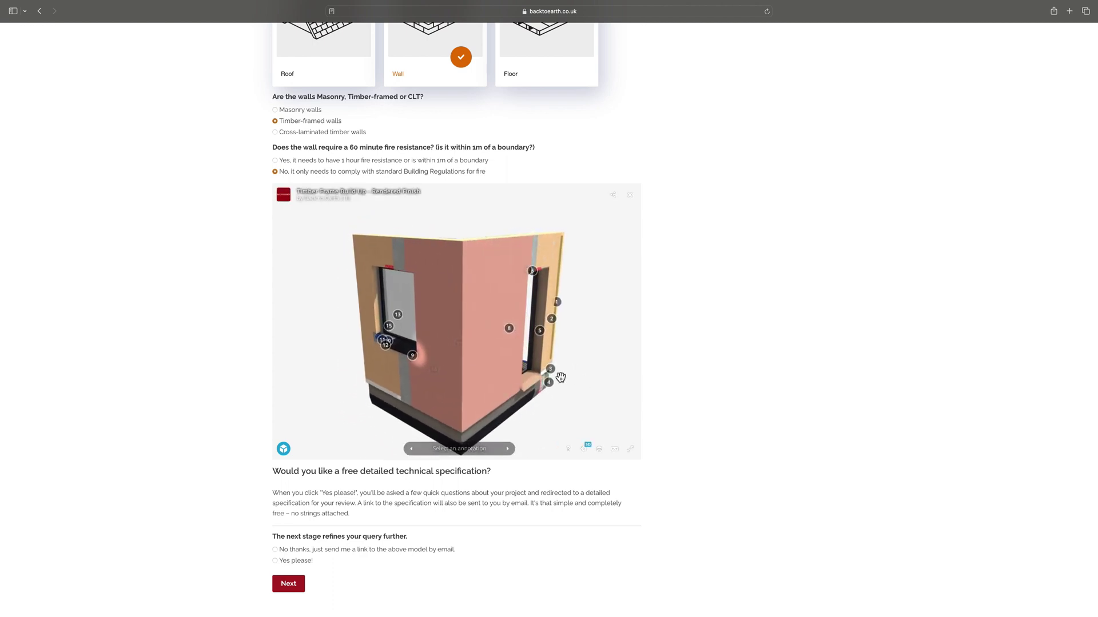
drag(586, 366, 566, 367)
scroll(688, 376, down, 5)
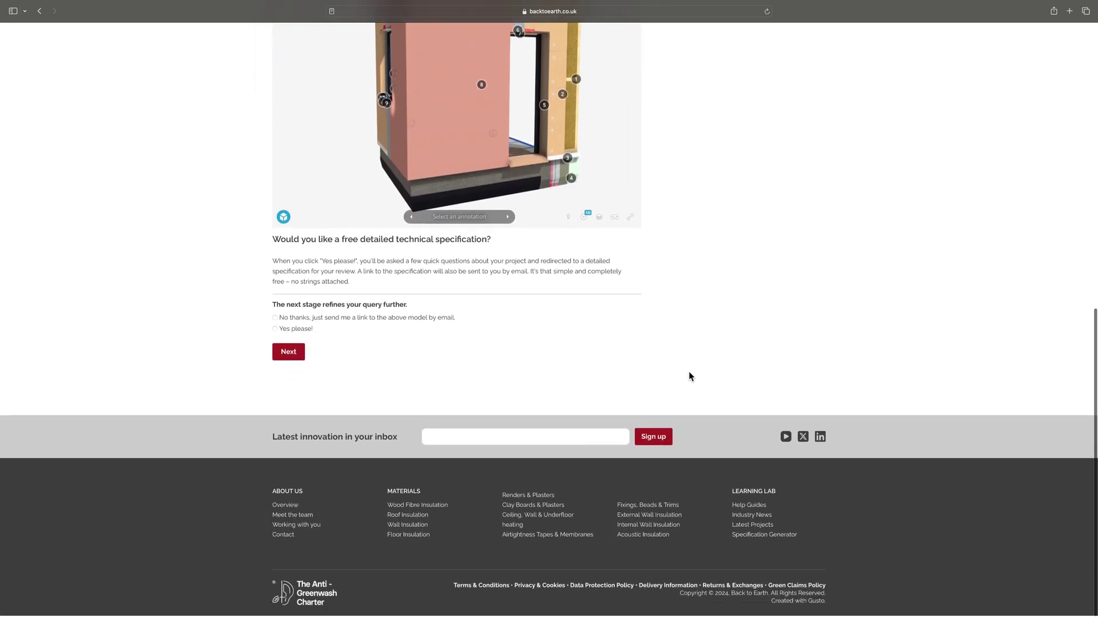
Request the detailed specification with 200mm studs, rendered finish and 0.14 W/m2K U-value
click(274, 331)
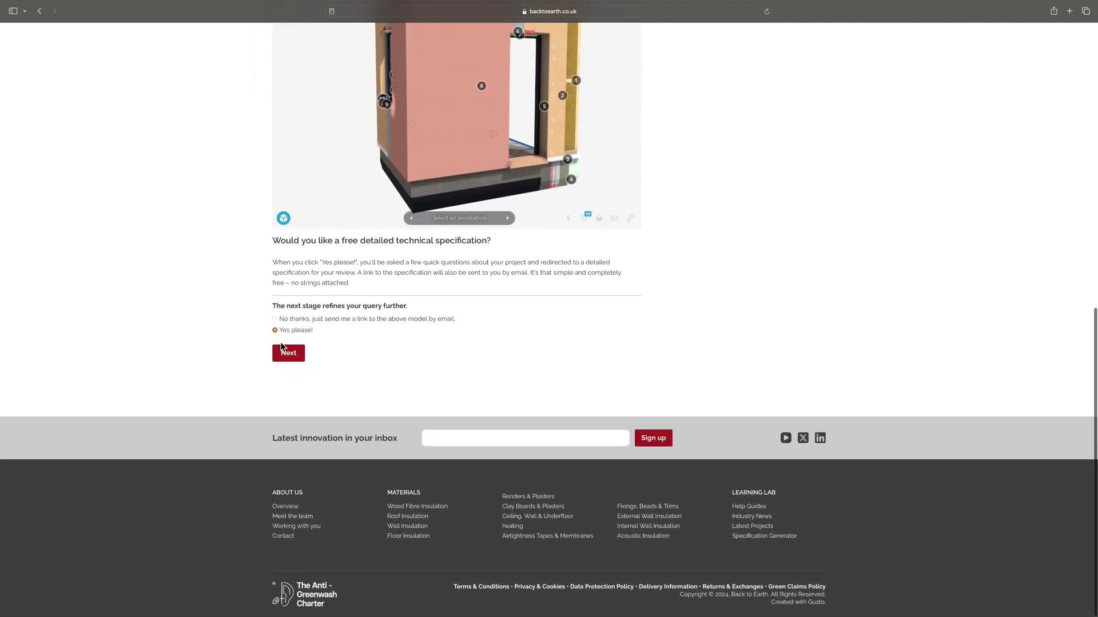
click(290, 357)
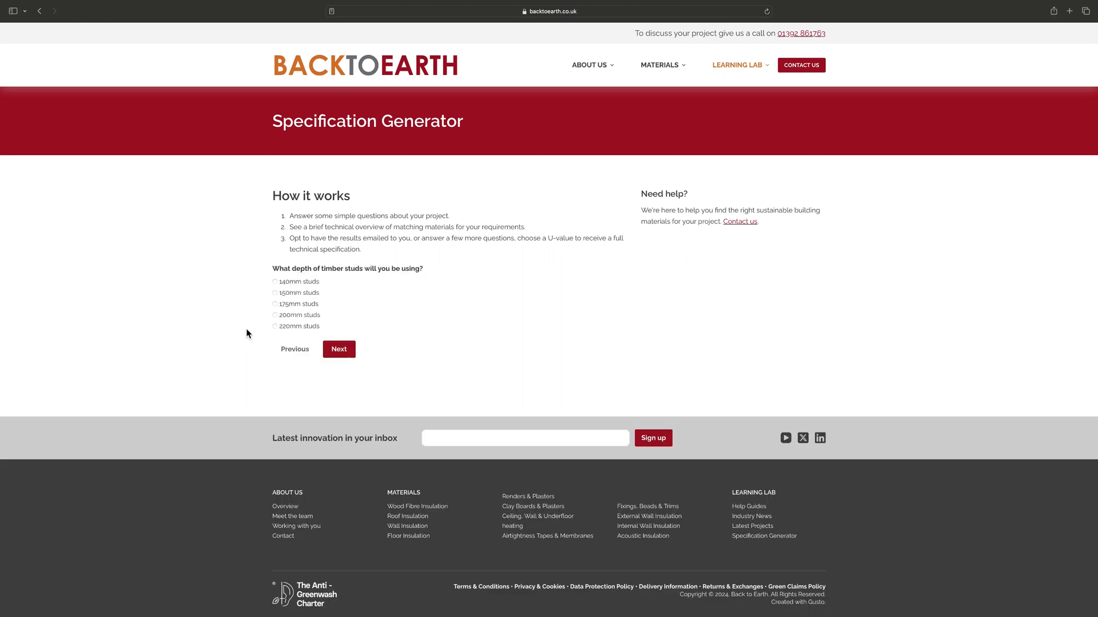
click(274, 315)
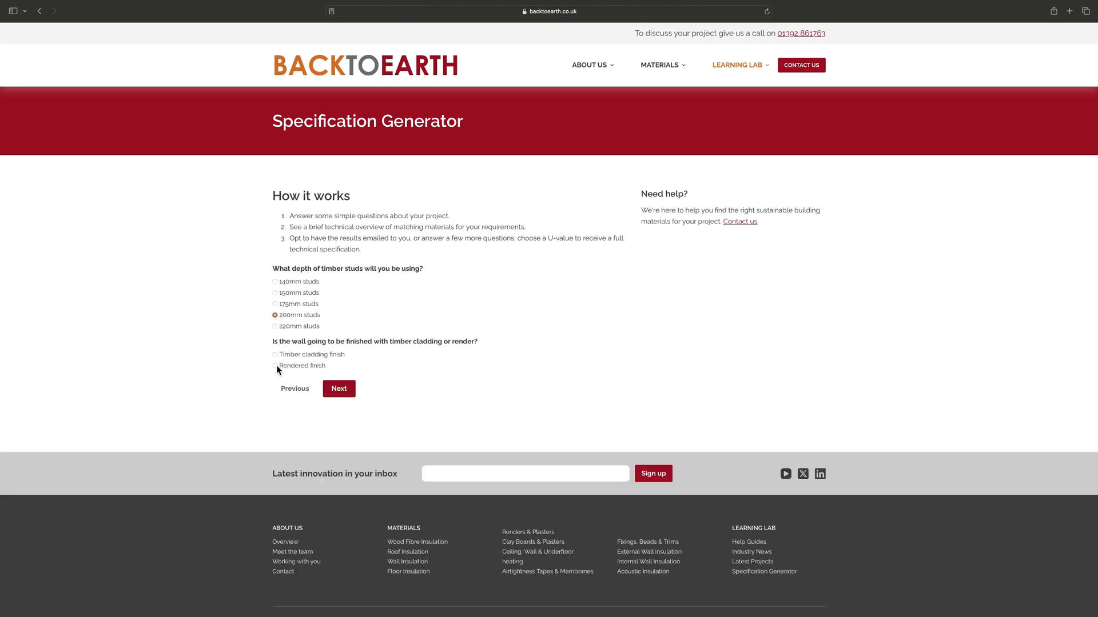
click(275, 366)
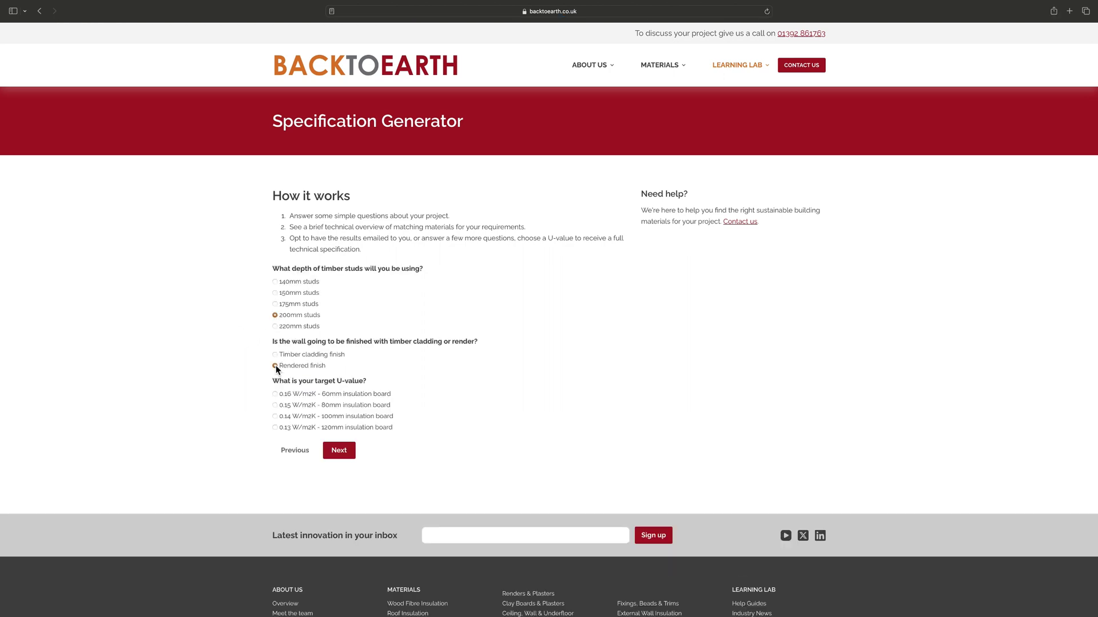
click(275, 417)
click(343, 456)
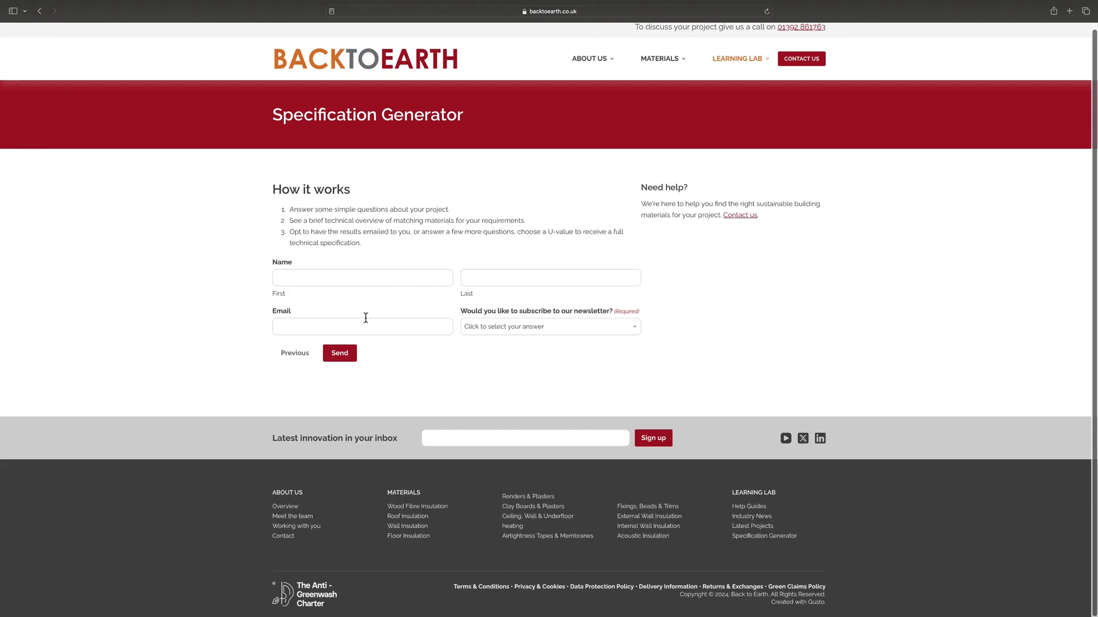
Fill in the contact's first name, last name and e-mail address
click(292, 278)
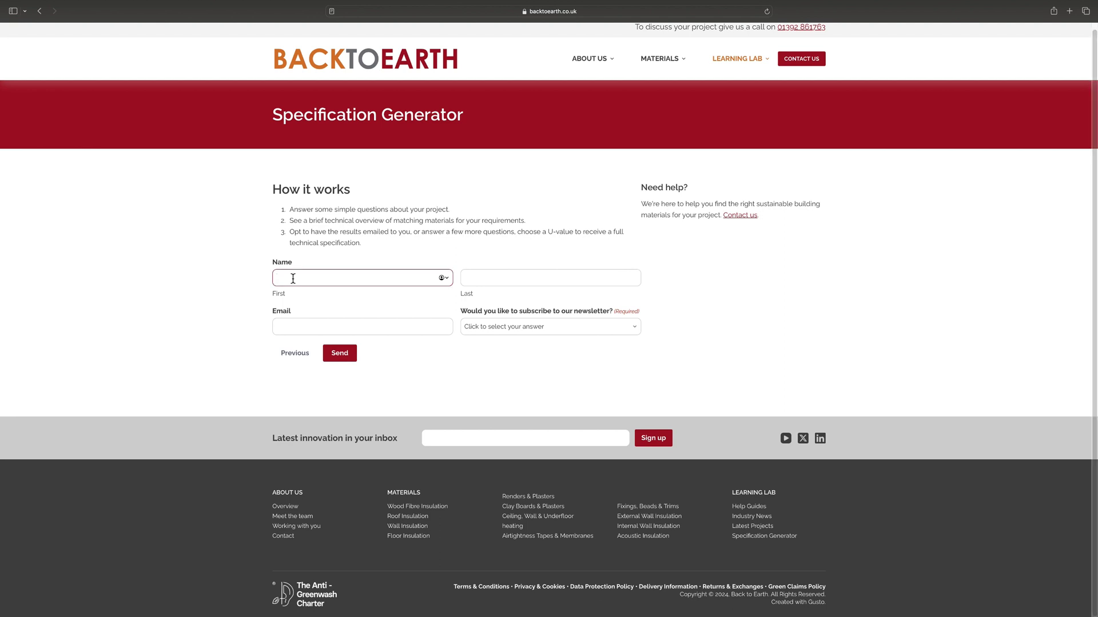
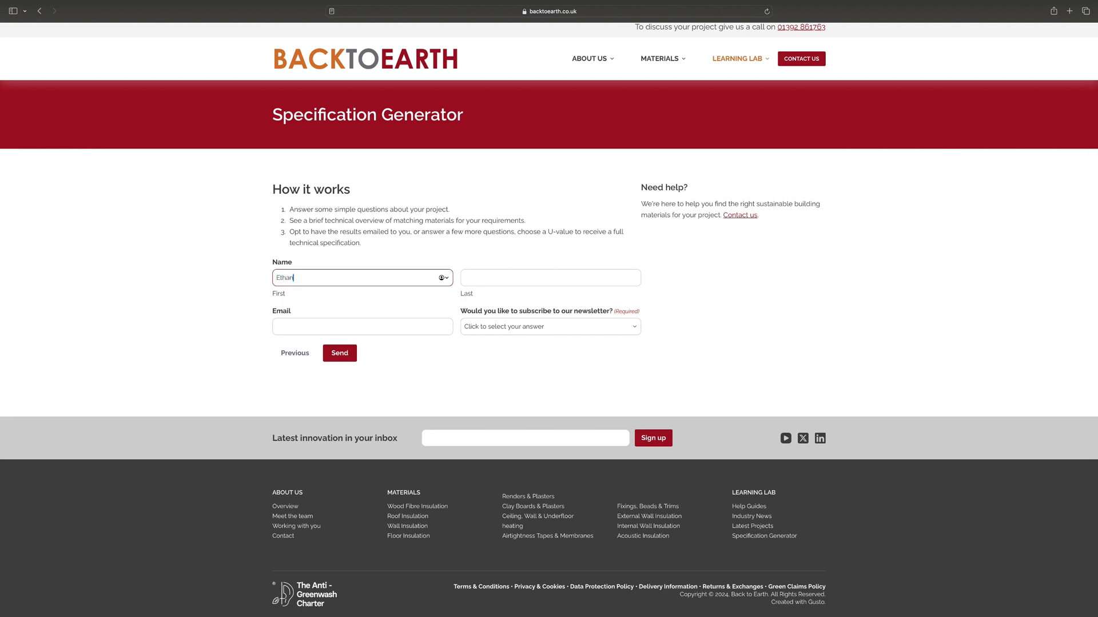
click(486, 278)
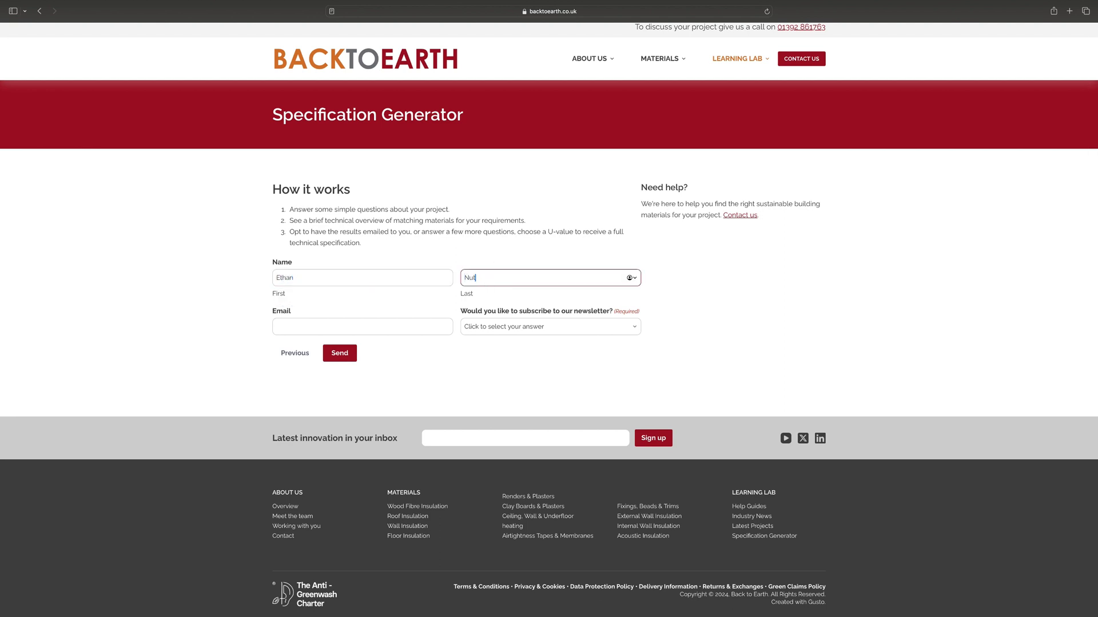
click(421, 332)
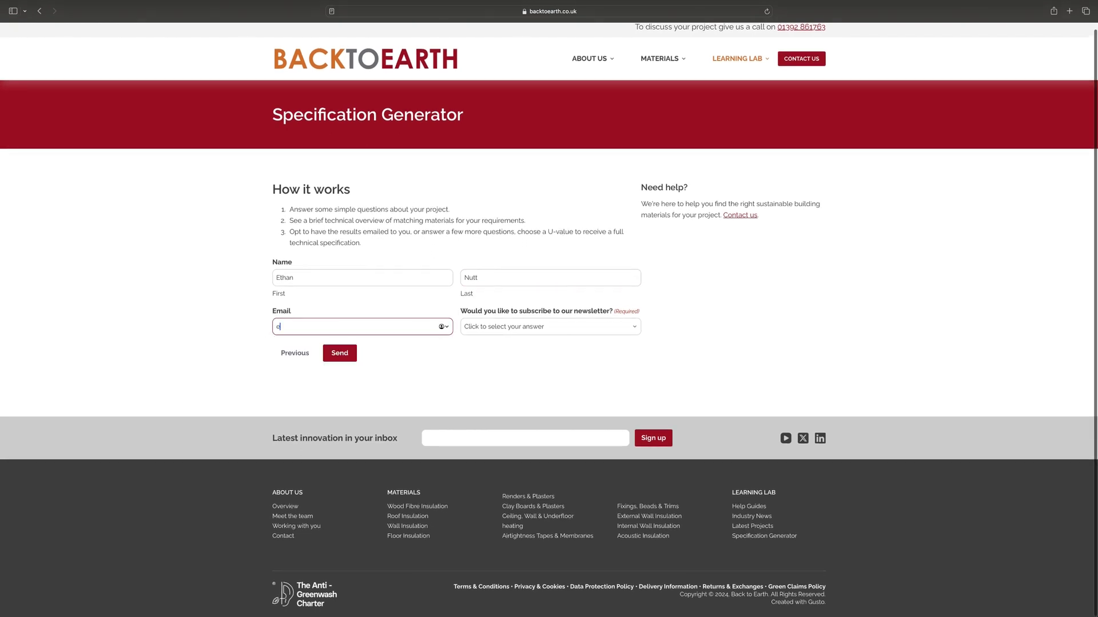
Choose Yes for the newsletter and send the details to generate the specification
click(536, 328)
click(489, 334)
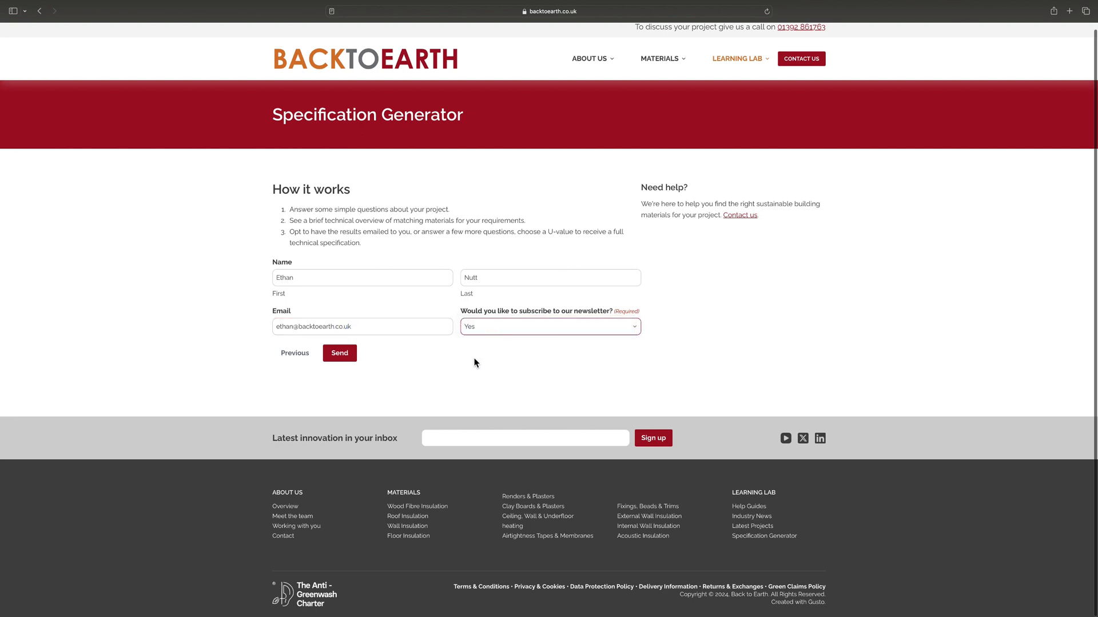
click(341, 357)
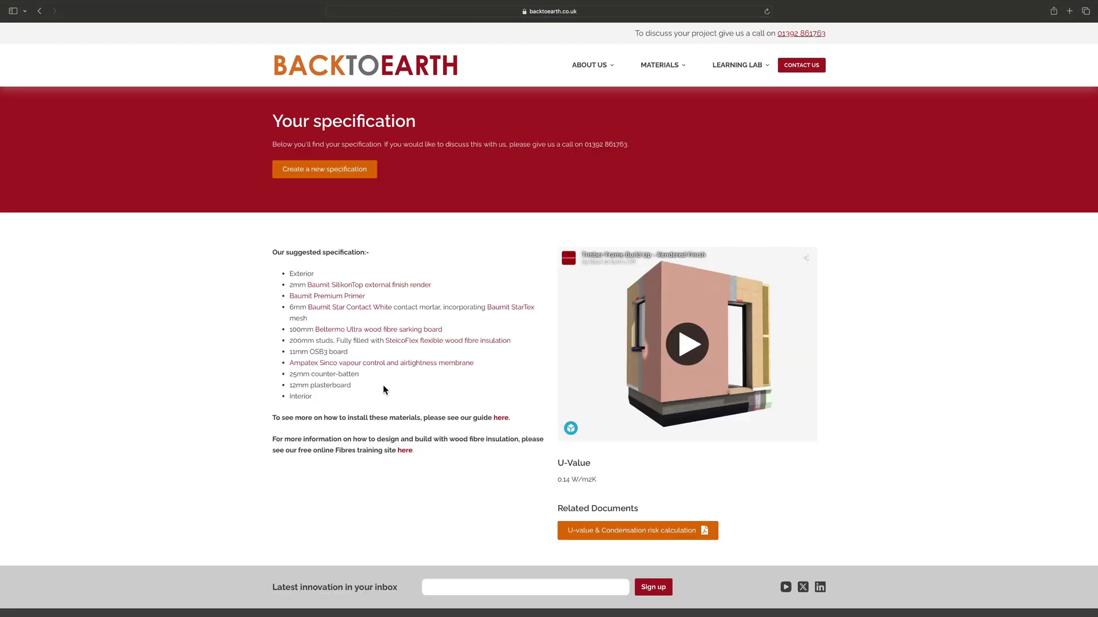
Start the embedded 3D model of the rendered timber-frame wall on the results page
scroll(968, 382, down, 1)
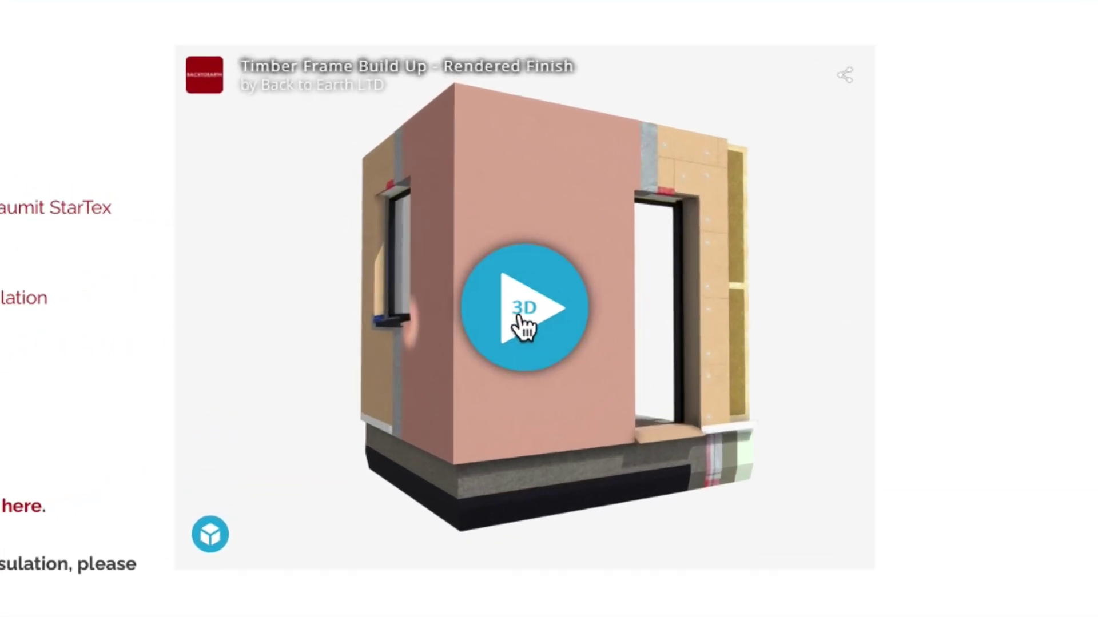
click(686, 311)
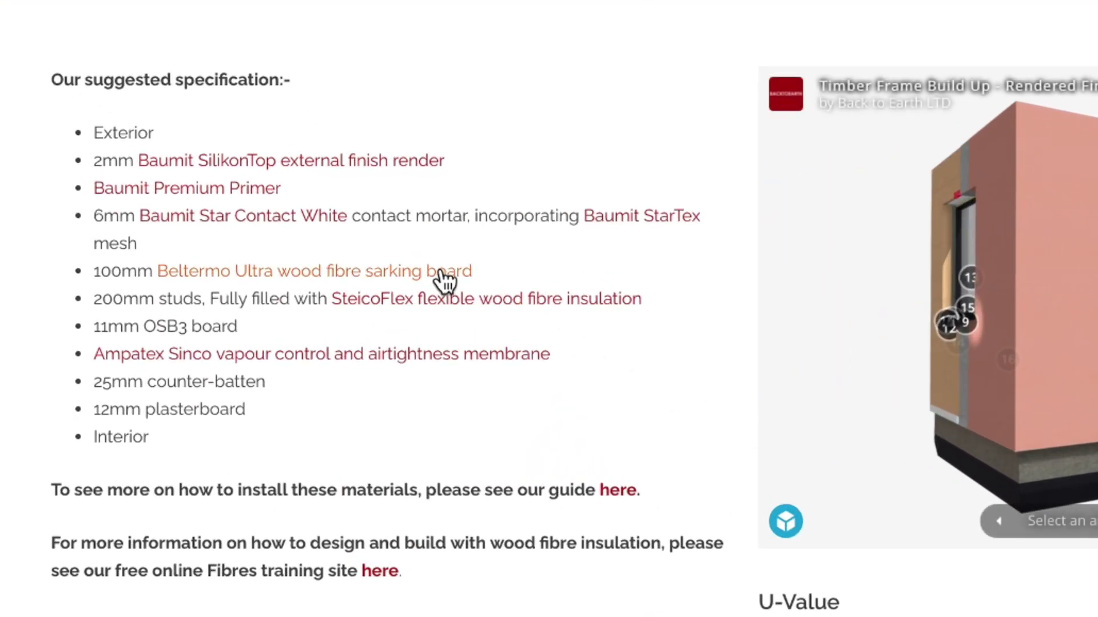
click(350, 280)
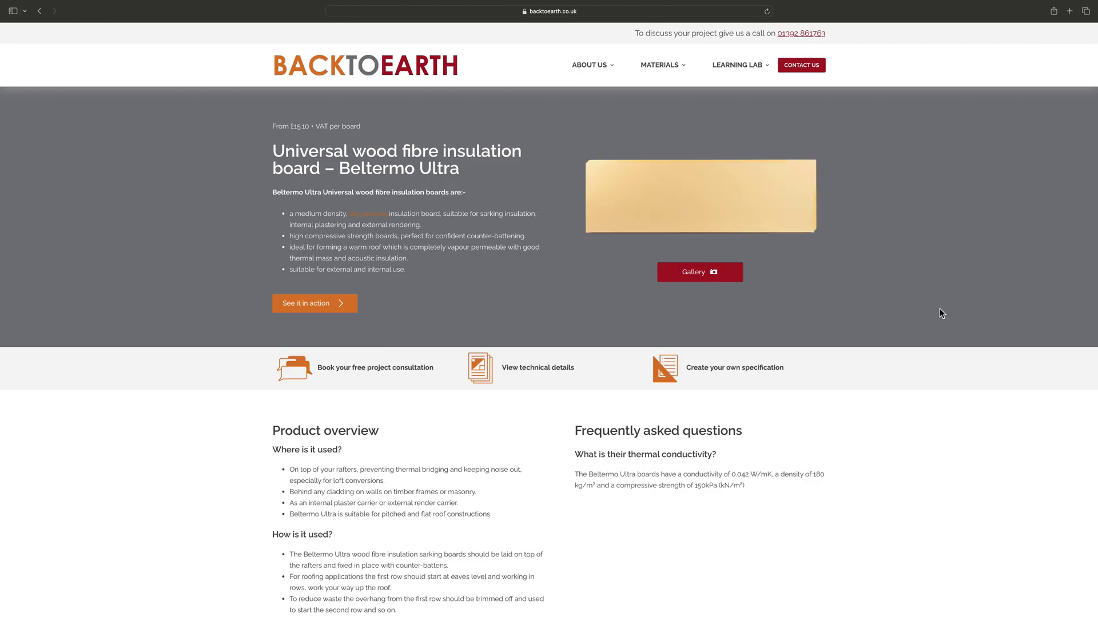
scroll(940, 312, down, 5)
scroll(940, 314, down, 1)
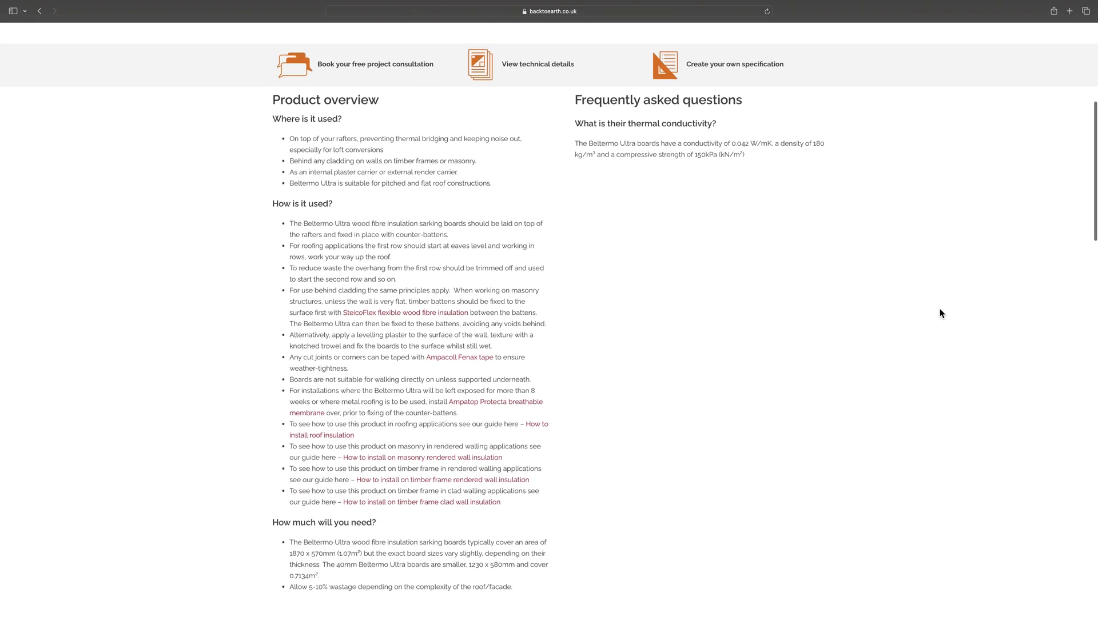
click(39, 14)
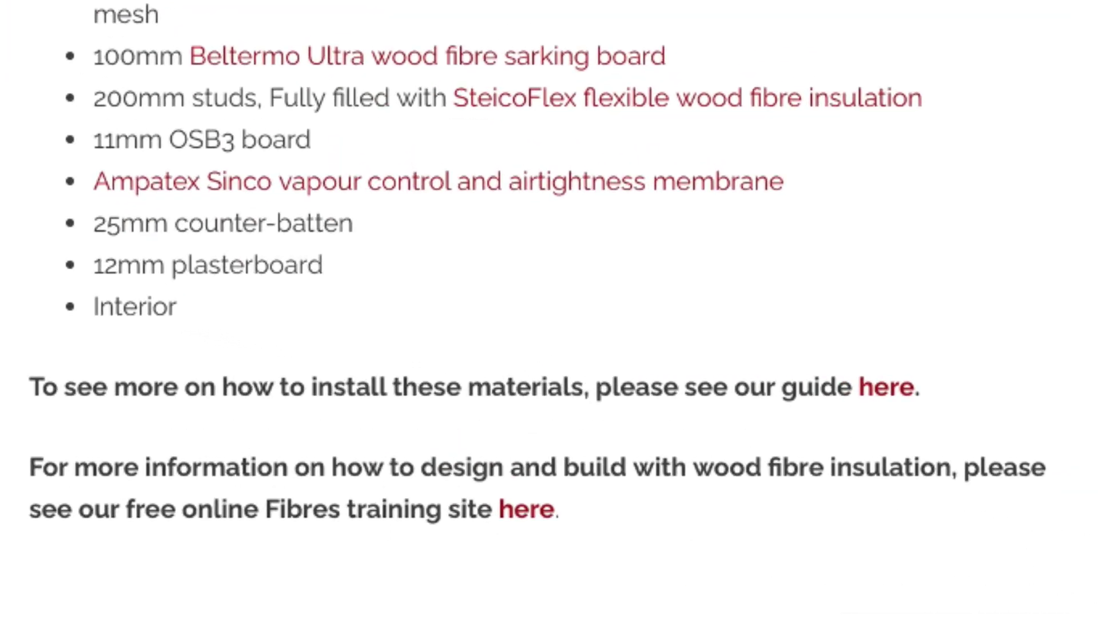
click(901, 391)
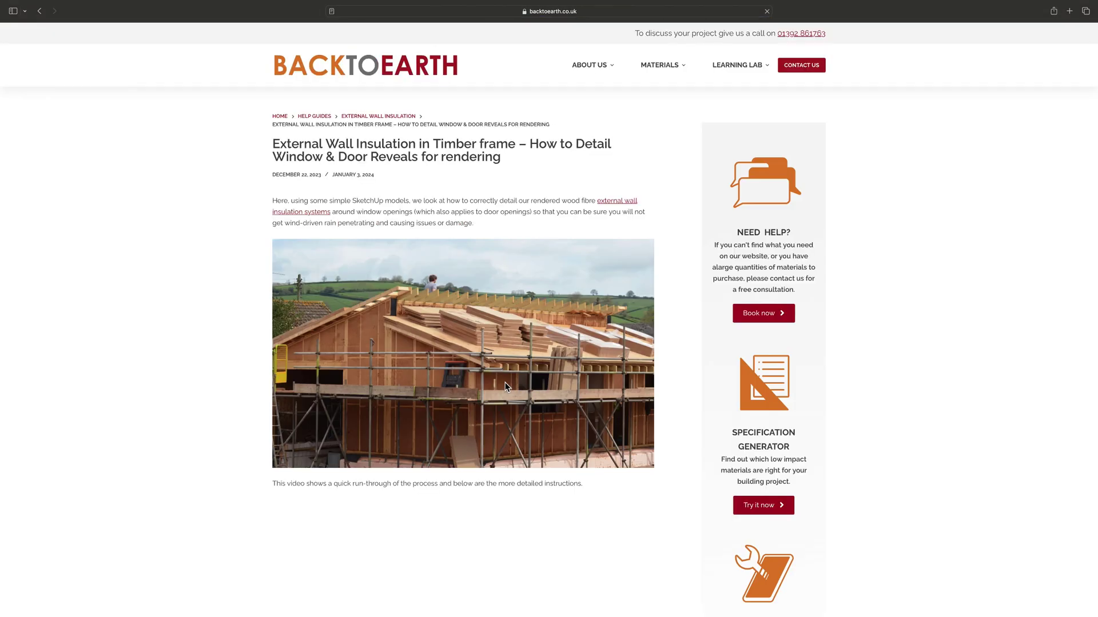
scroll(196, 381, down, 15)
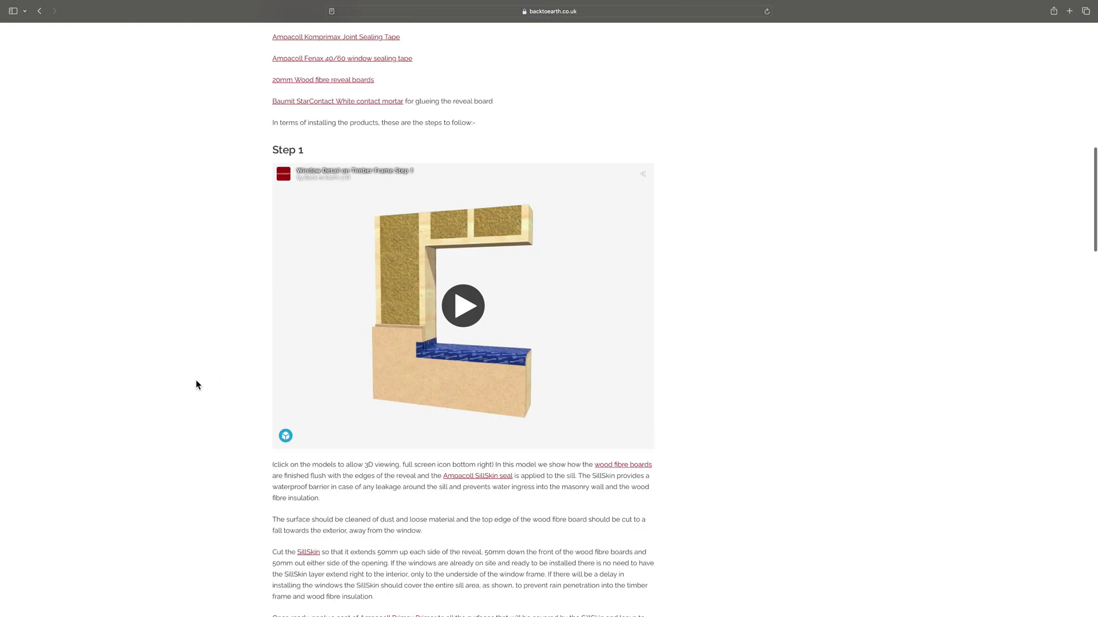
scroll(196, 380, down, 10)
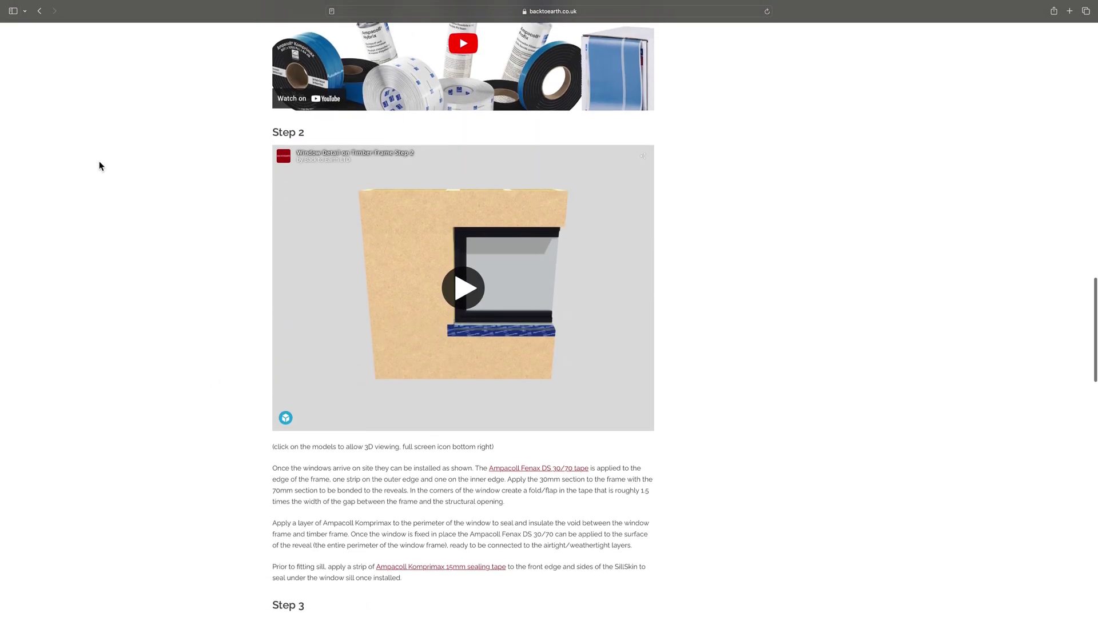
click(40, 12)
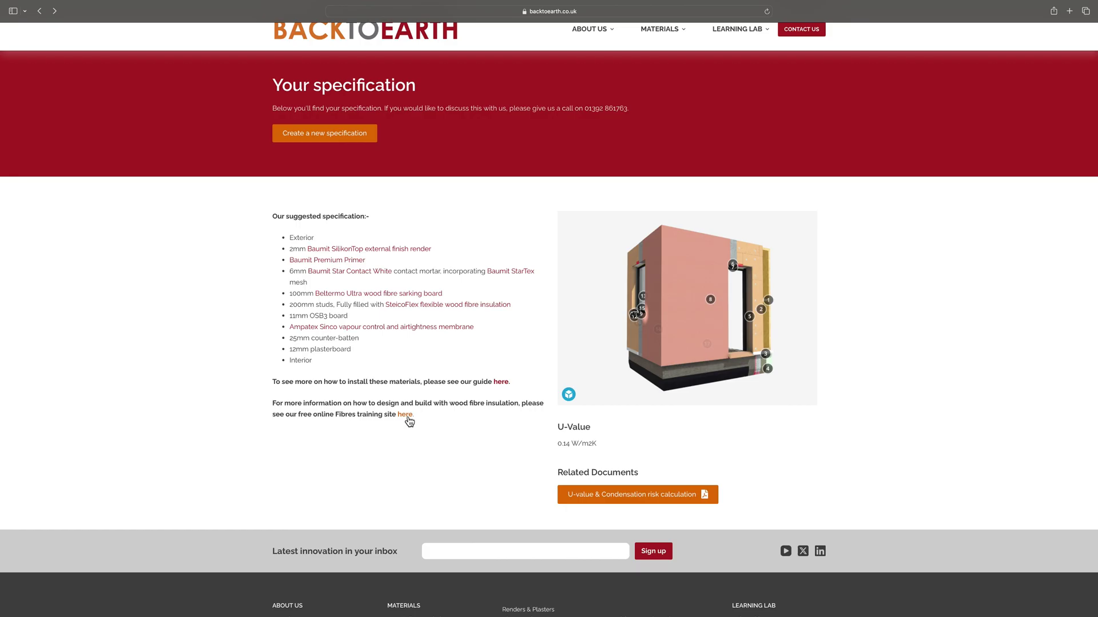
Open the Fibres online training site in a new tab and list its courses
click(404, 415)
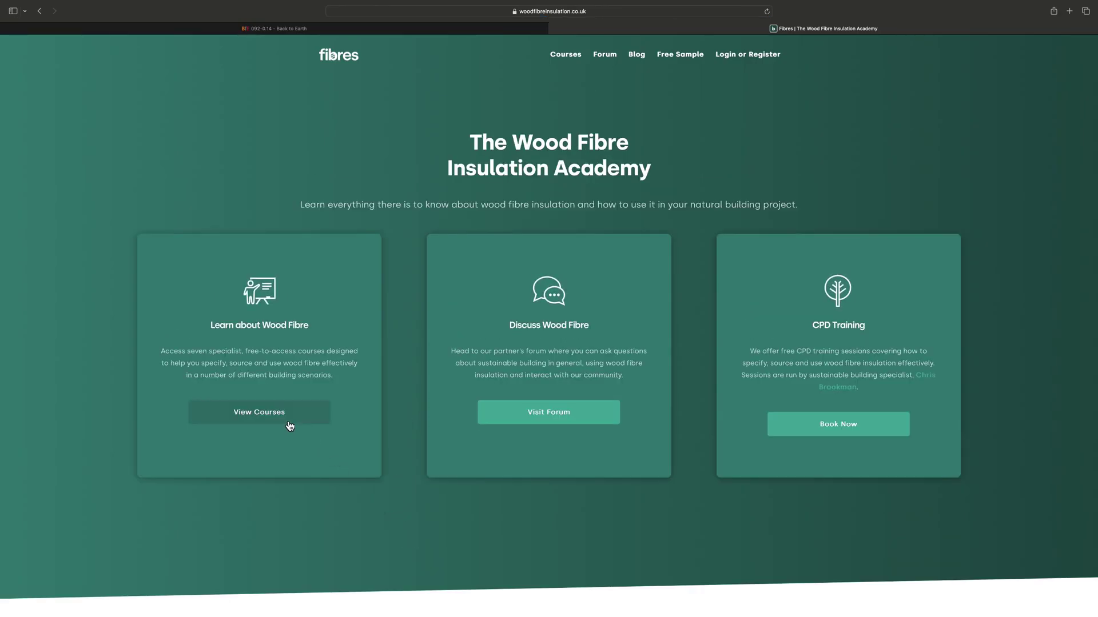
click(266, 418)
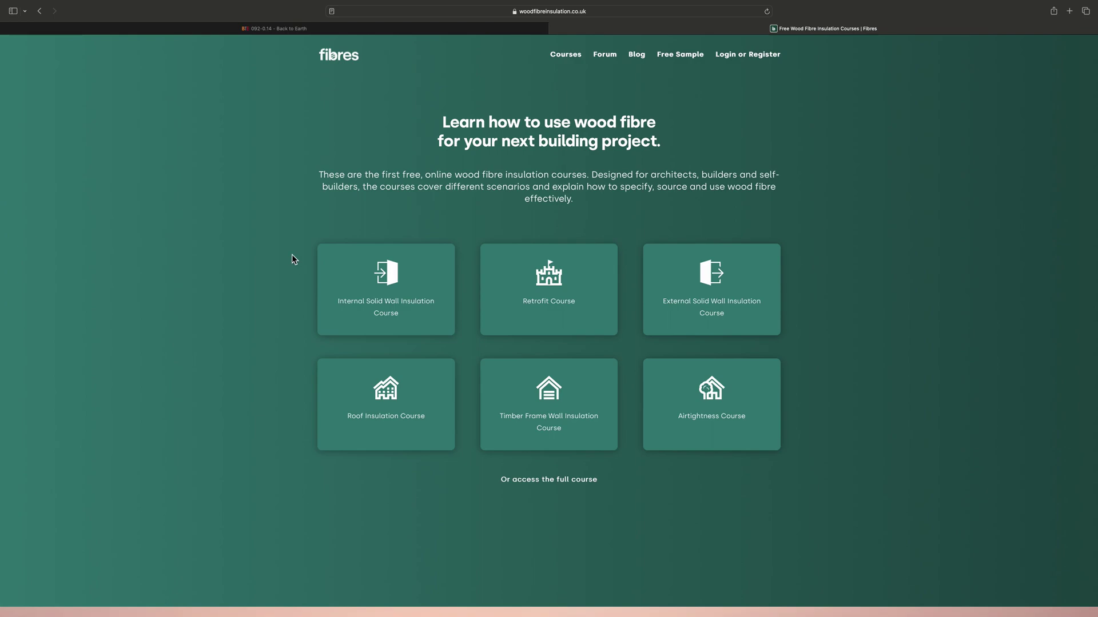
Switch back to the Back to Earth tab with the generated specification
click(299, 30)
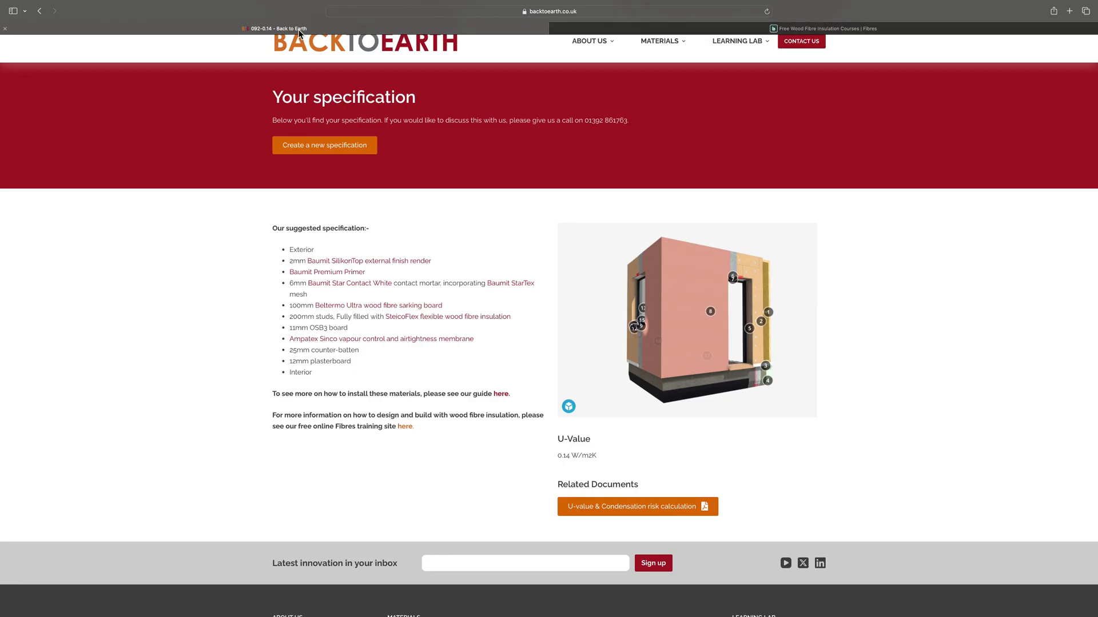